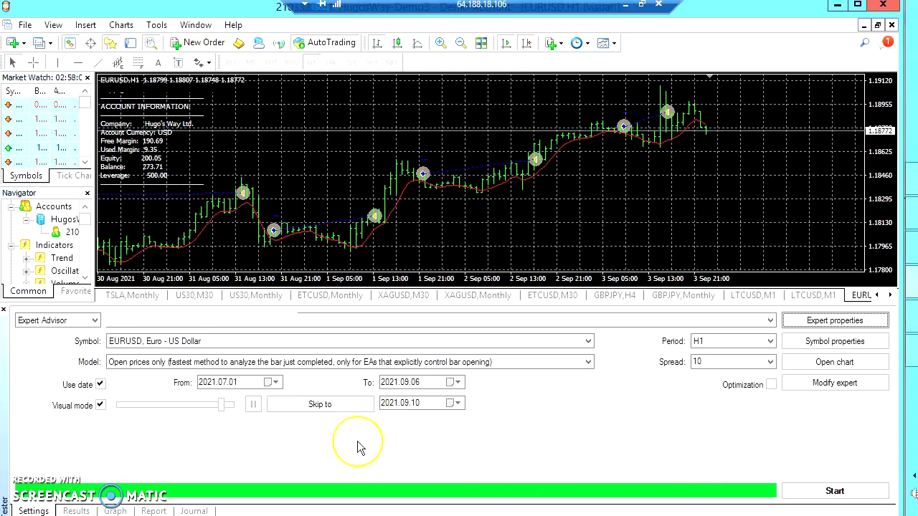
click(270, 383)
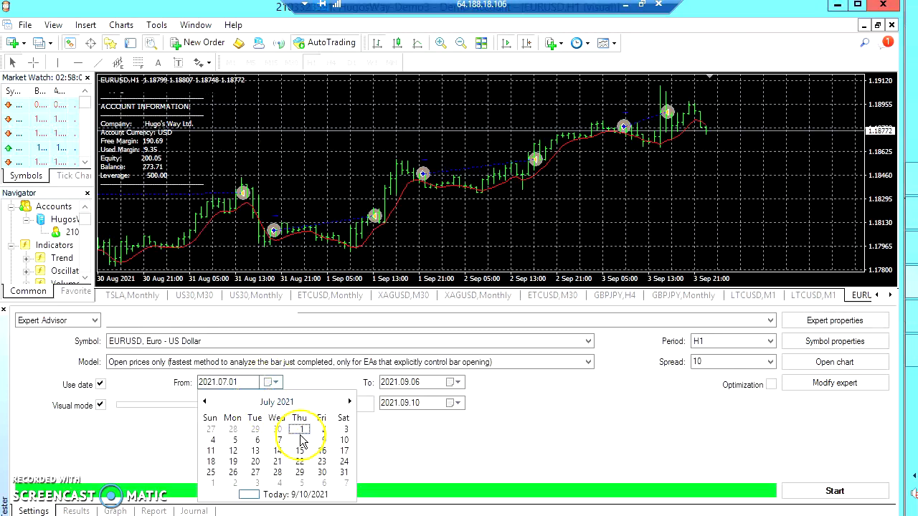
click(450, 419)
click(451, 405)
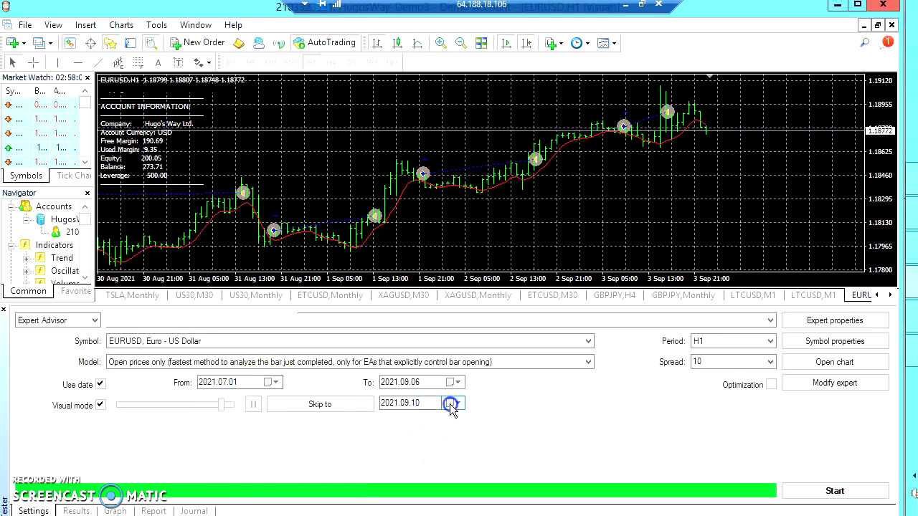
click(502, 462)
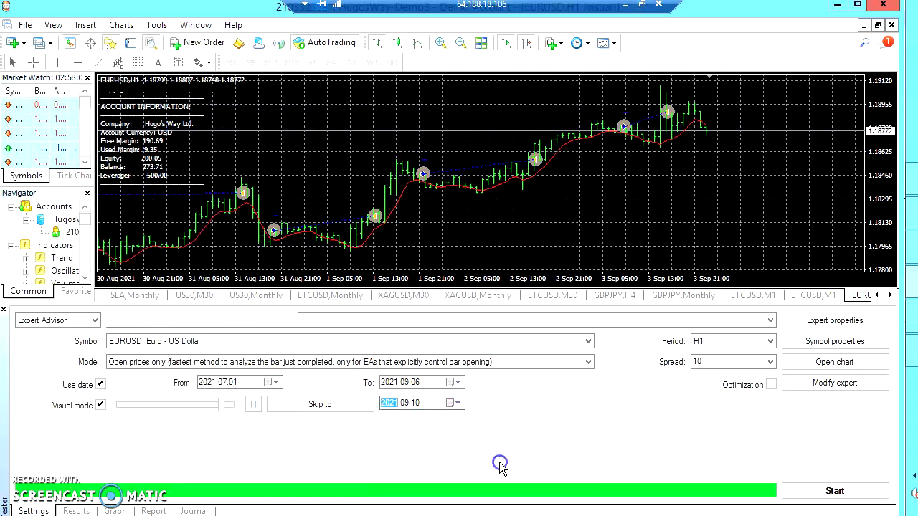
click(508, 428)
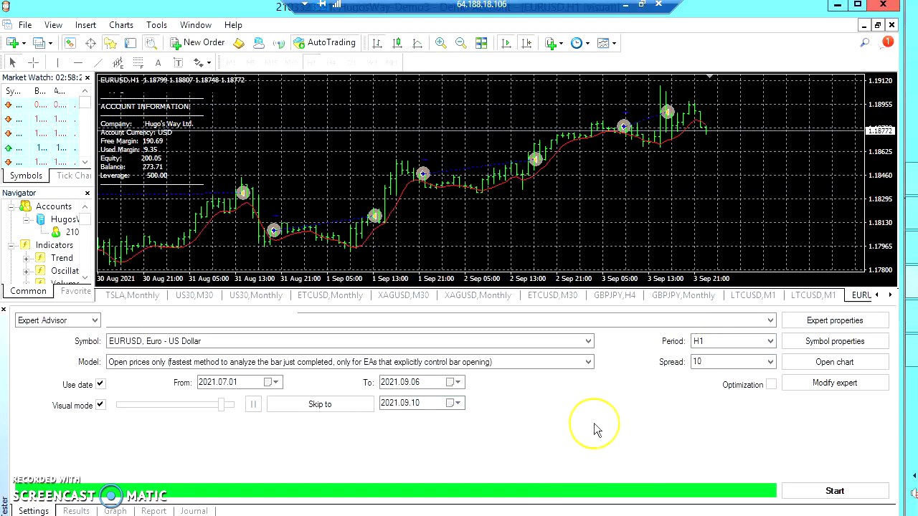
Confirm the expert's testing properties with an initial deposit of 50 USD and start the EURUSD H1 visual backtest.
click(834, 322)
double_click(281, 80)
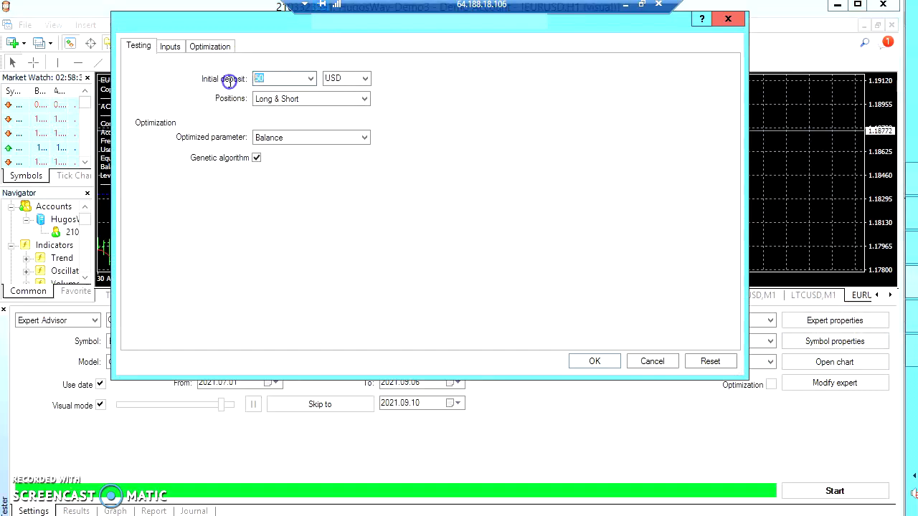
click(595, 362)
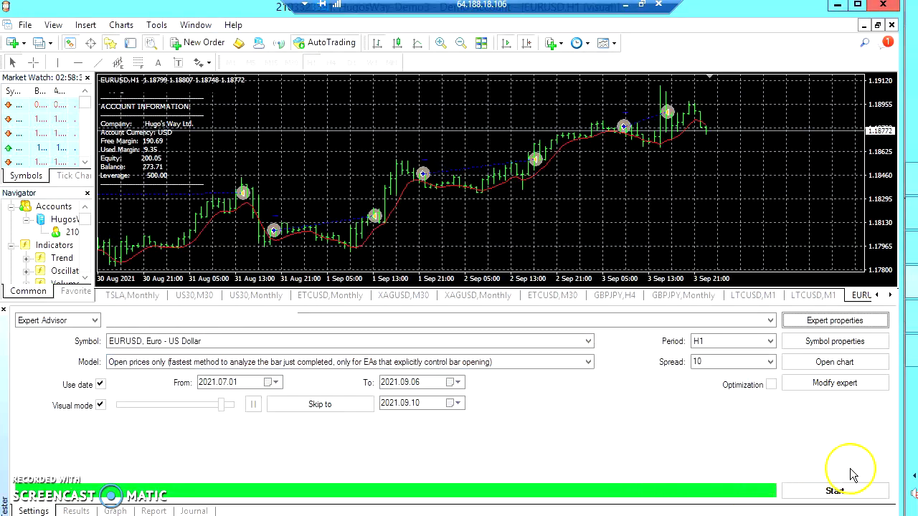
click(853, 491)
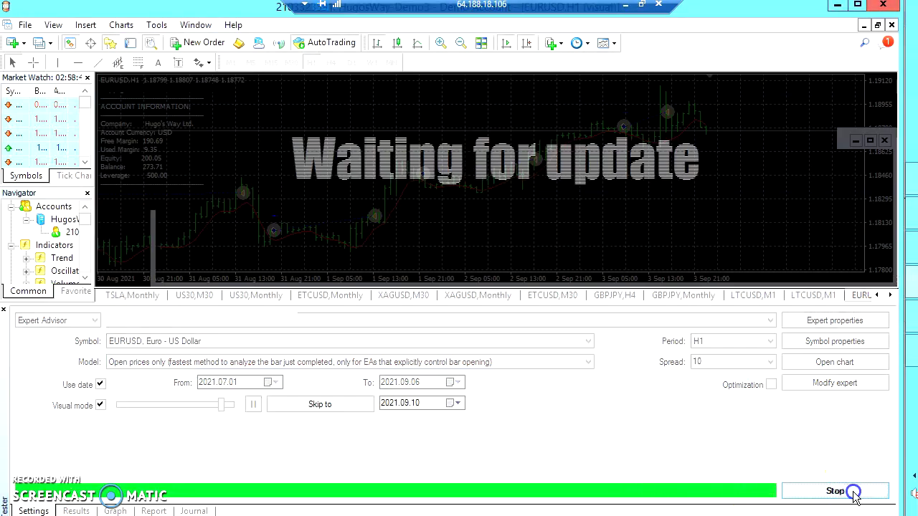
click(196, 409)
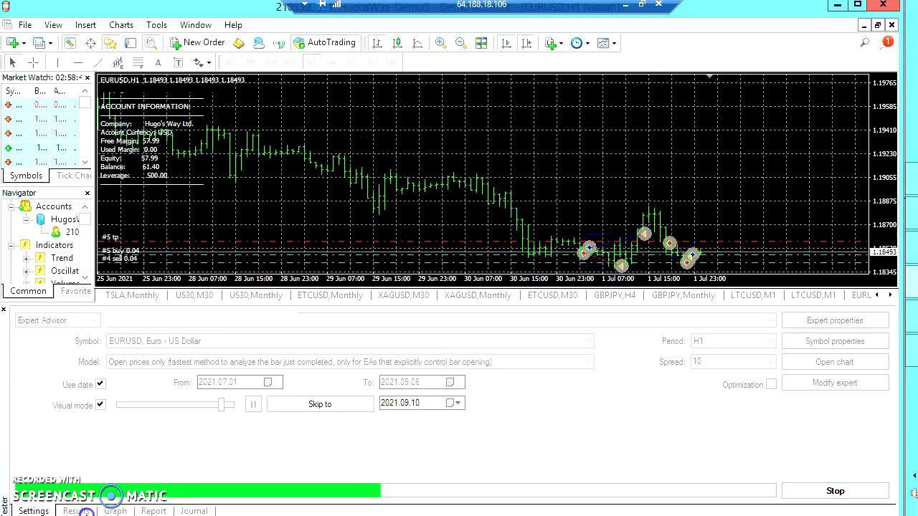
Examine the running backtest's trade results, following the profit and balance of the newest orders.
click(76, 512)
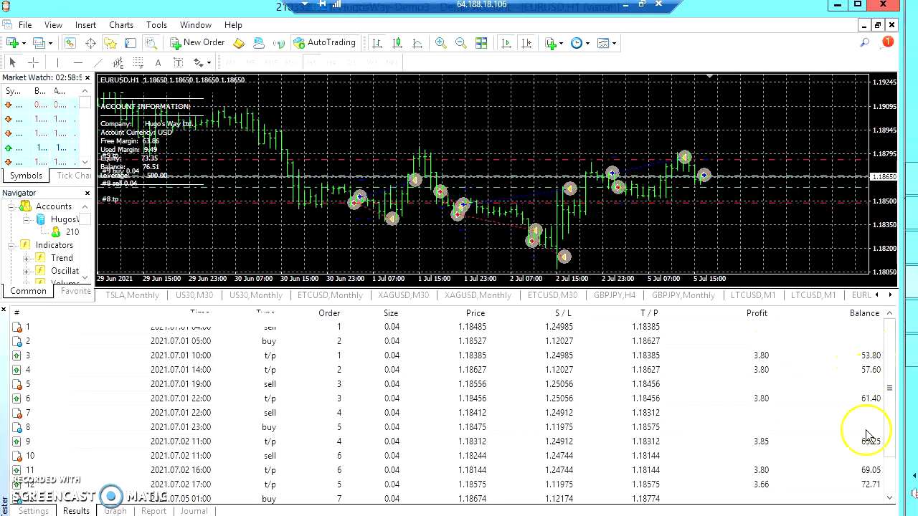
scroll(885, 466, down, 2)
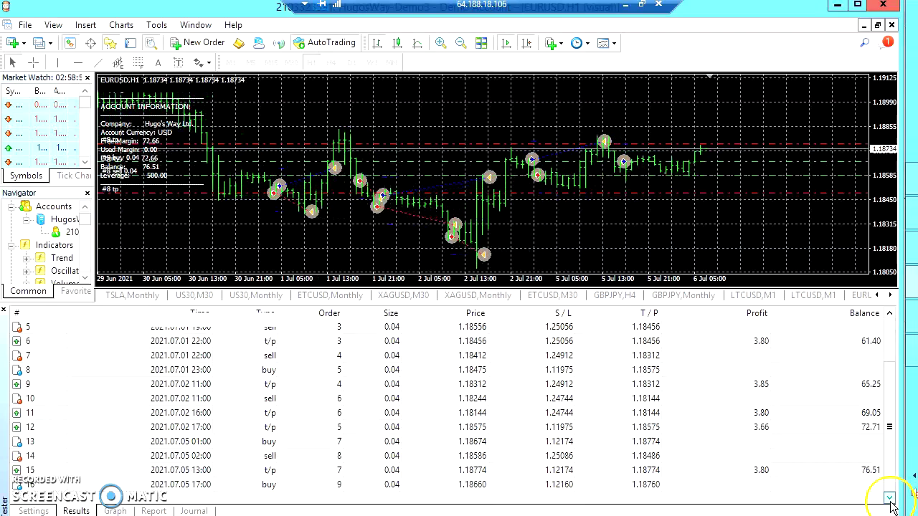
click(890, 498)
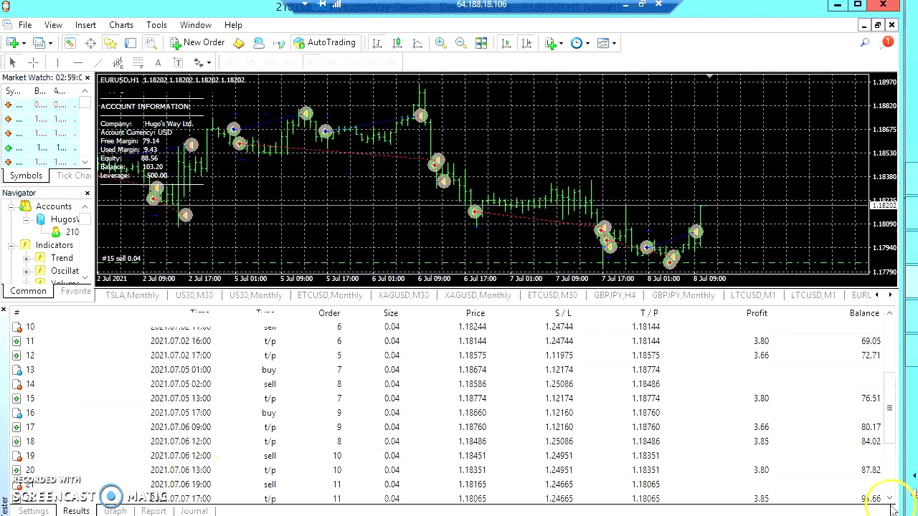
click(890, 499)
click(891, 498)
click(891, 499)
click(890, 499)
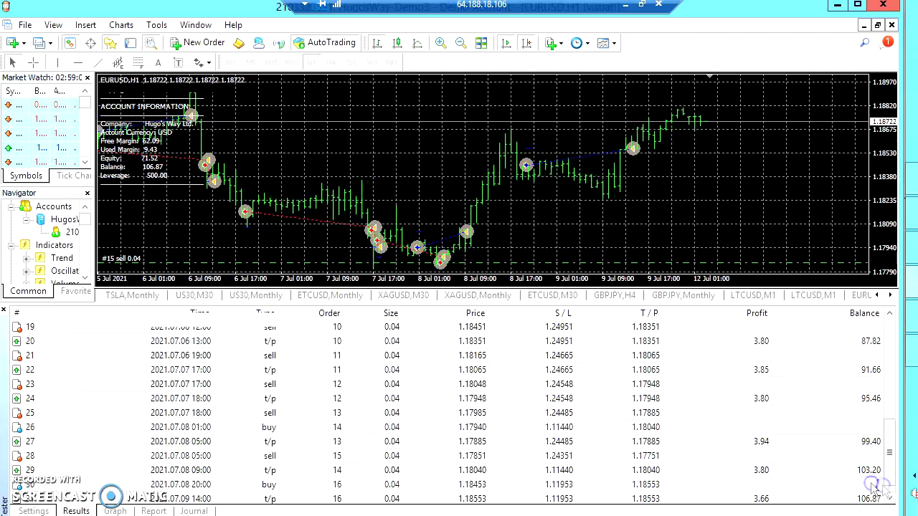
click(890, 499)
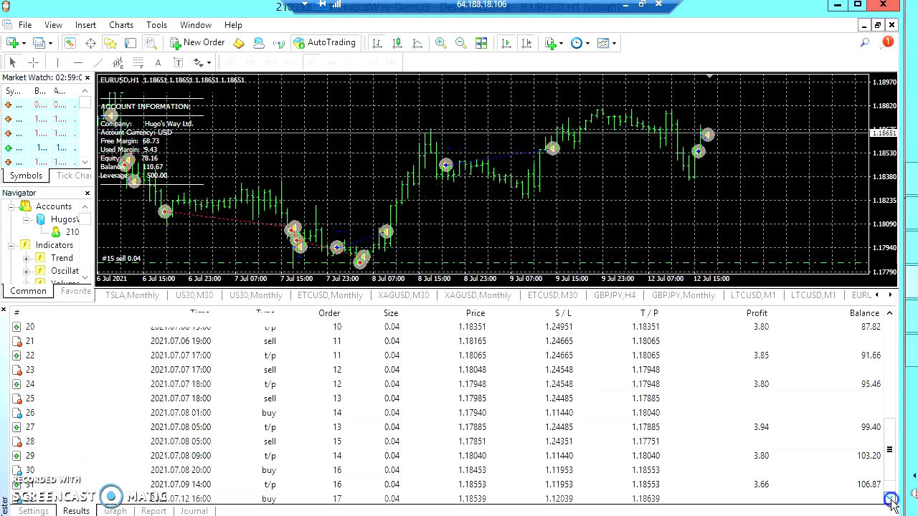
double_click(890, 500)
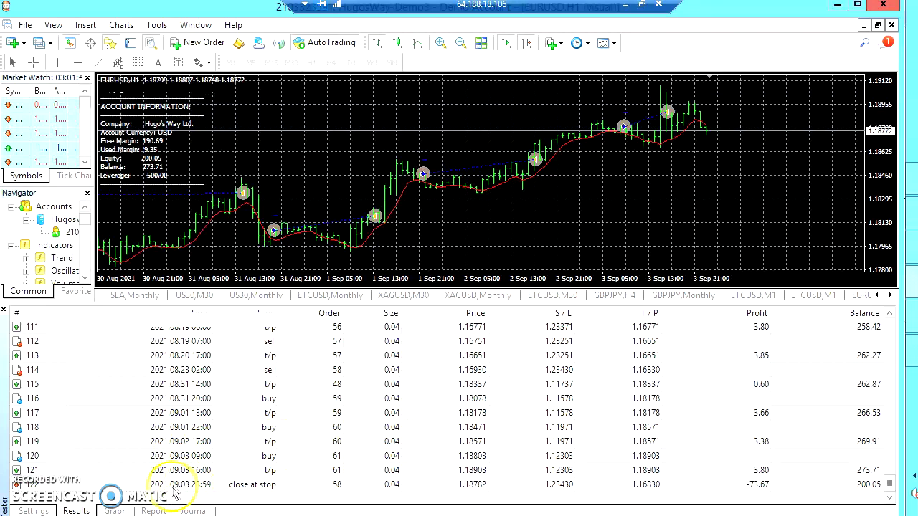
Check the final close-at-stop order, and review the maximal drawdown in the backtest report.
click(193, 486)
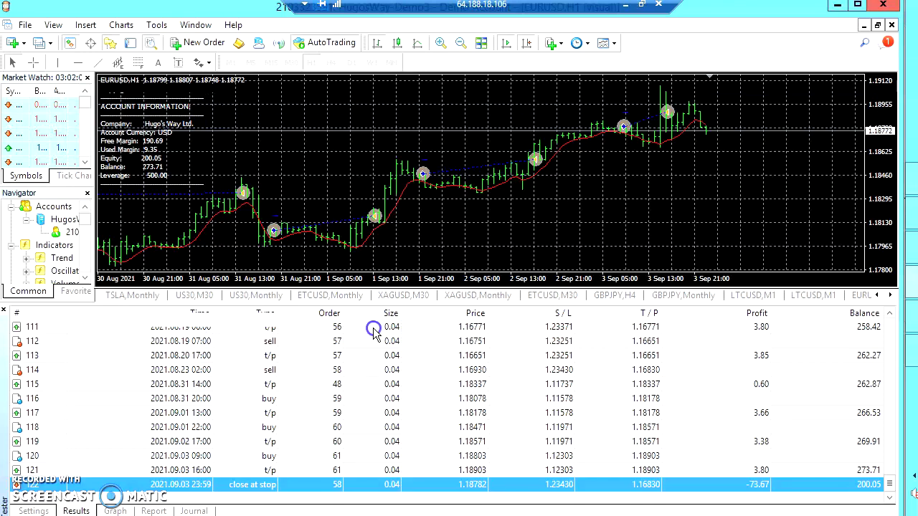
click(153, 511)
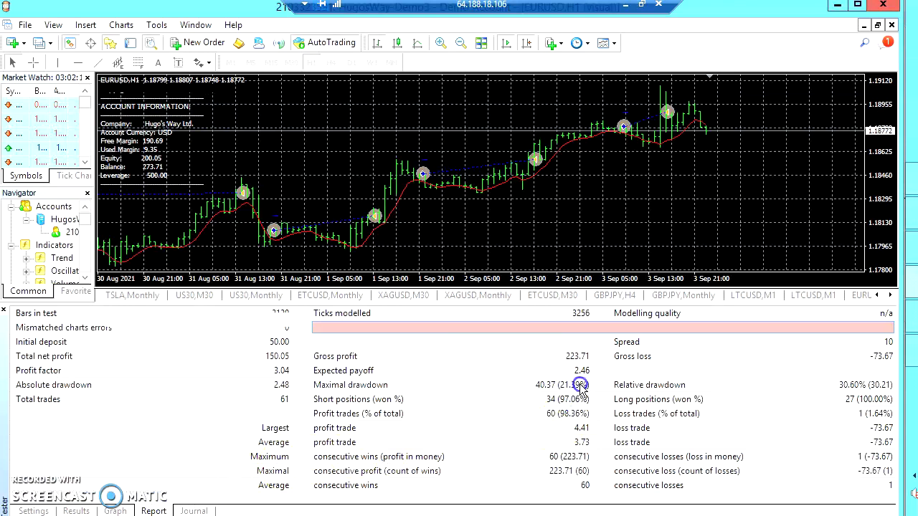
click(535, 385)
Set the expert's lot size input to 0.18 and rerun the EURUSD backtest.
click(32, 510)
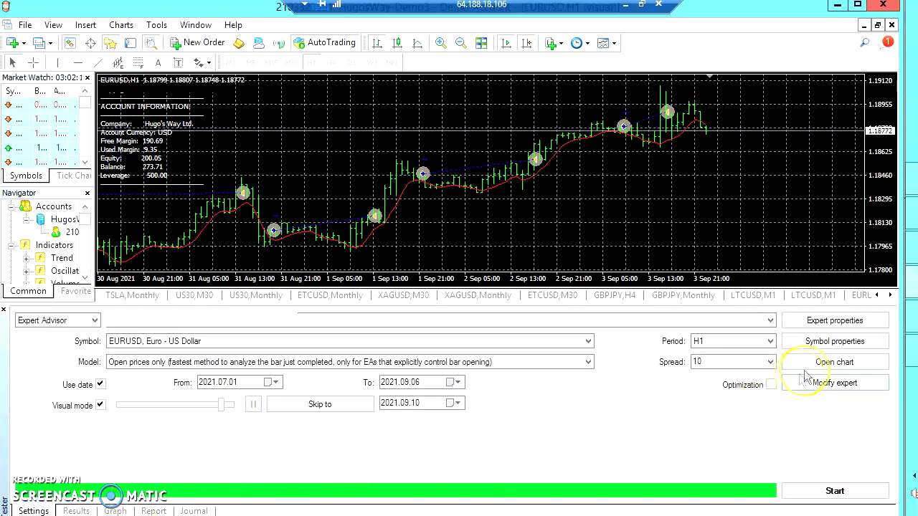
click(838, 322)
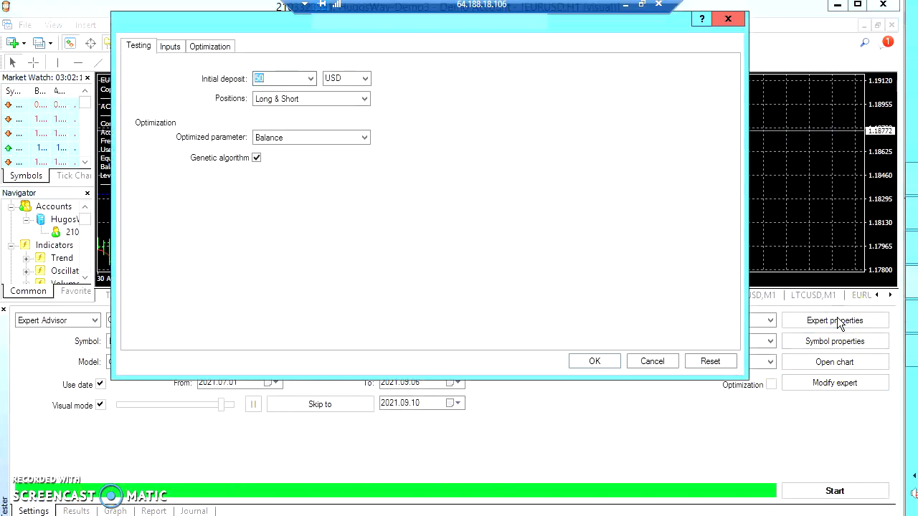
click(171, 48)
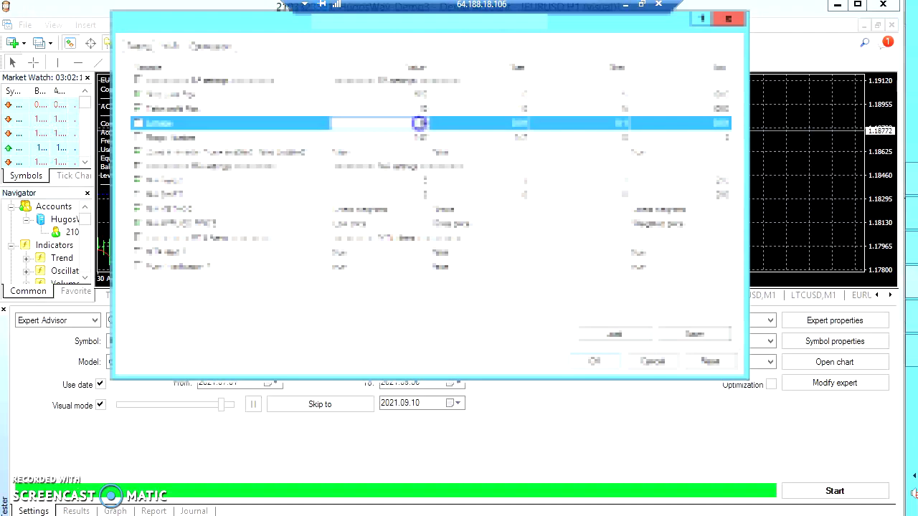
click(330, 122)
click(603, 362)
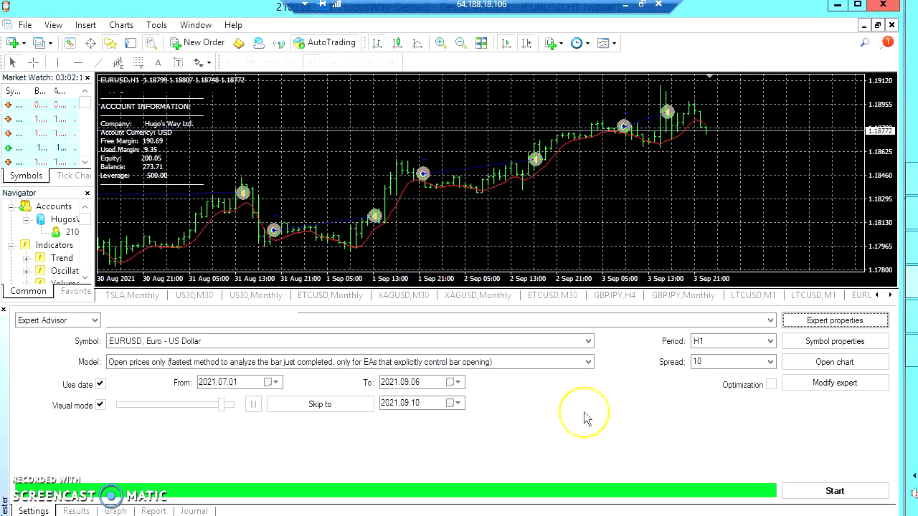
click(816, 492)
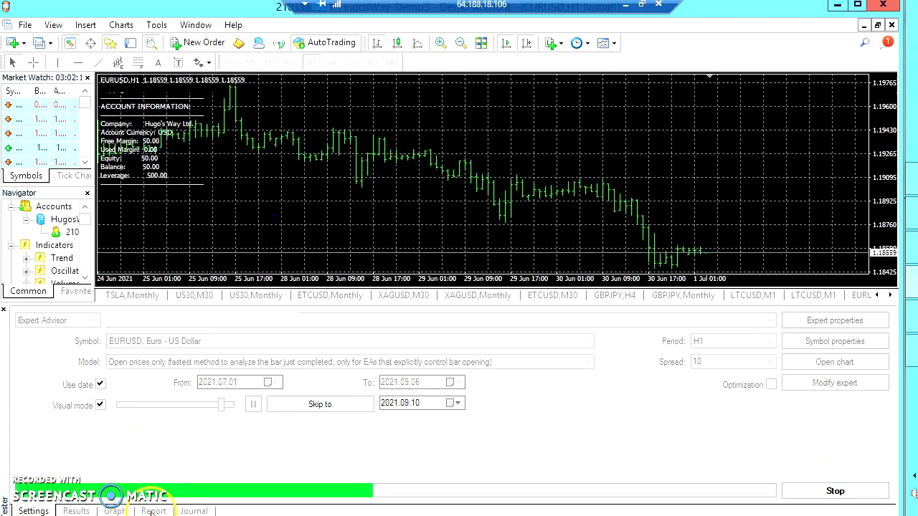
Examine the trade results of the 0.18-lot backtest through to its last orders, following profit and balance.
click(76, 511)
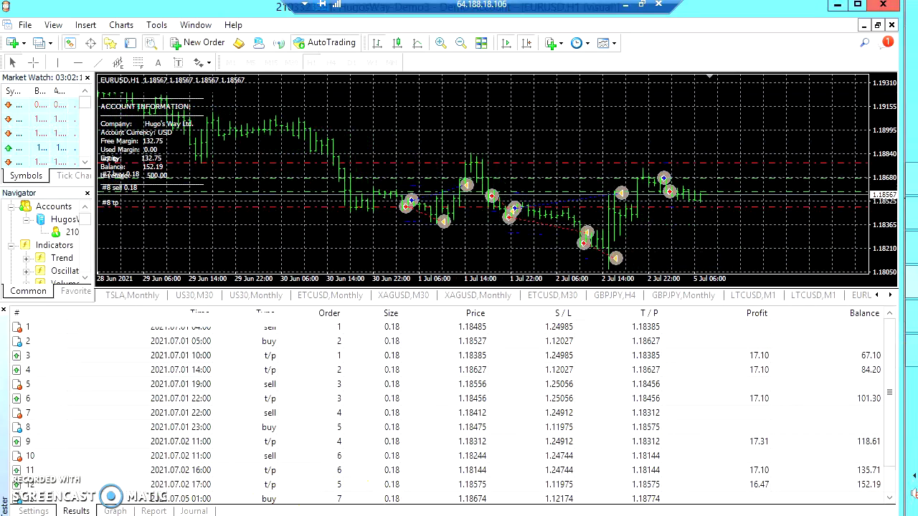
click(889, 497)
click(889, 498)
click(890, 498)
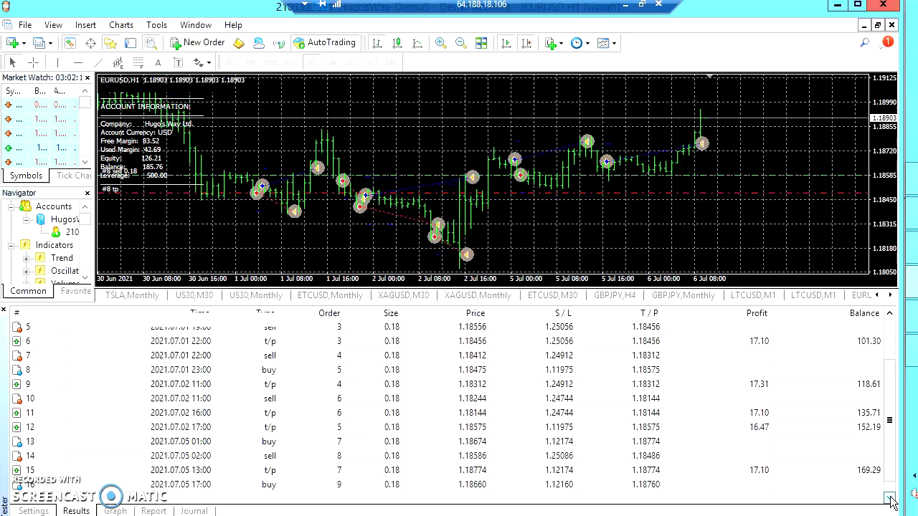
click(889, 497)
click(890, 498)
click(890, 497)
click(890, 498)
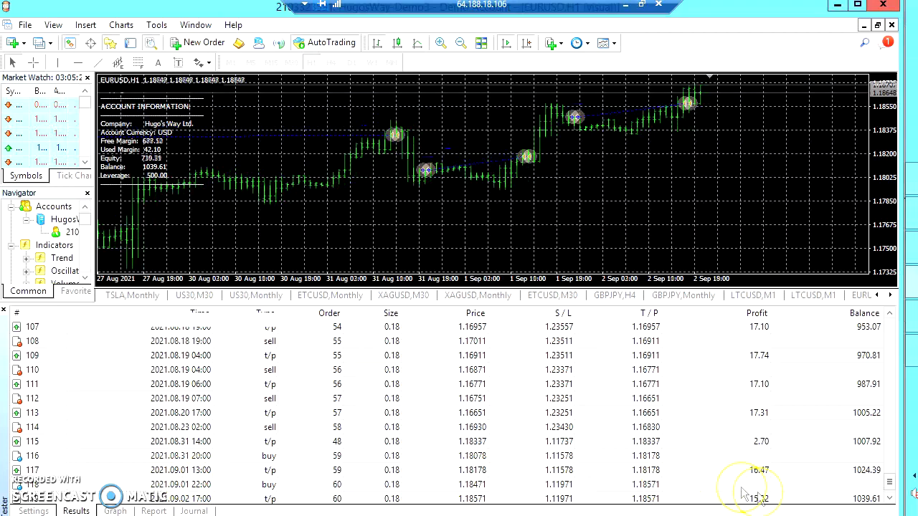
click(890, 497)
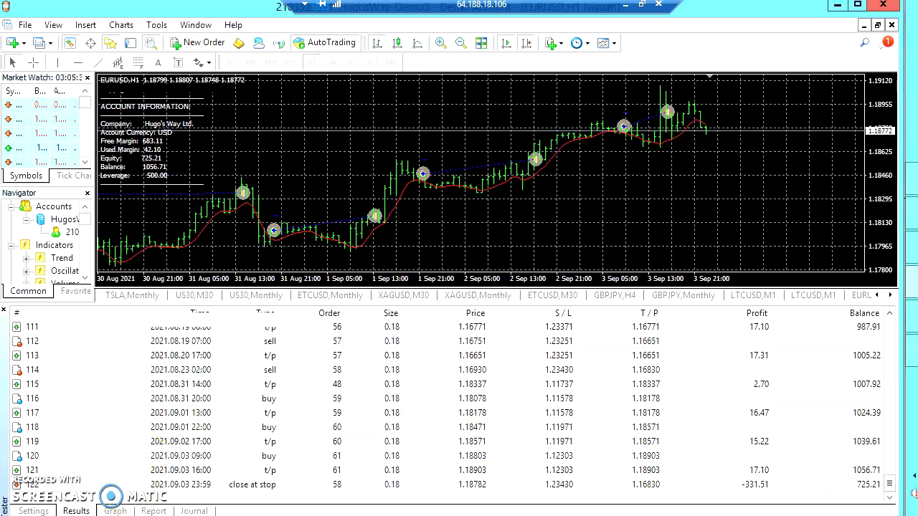
Review the 0.18-lot backtest report, checking gross profit, expected payoff and maximal drawdown.
click(153, 511)
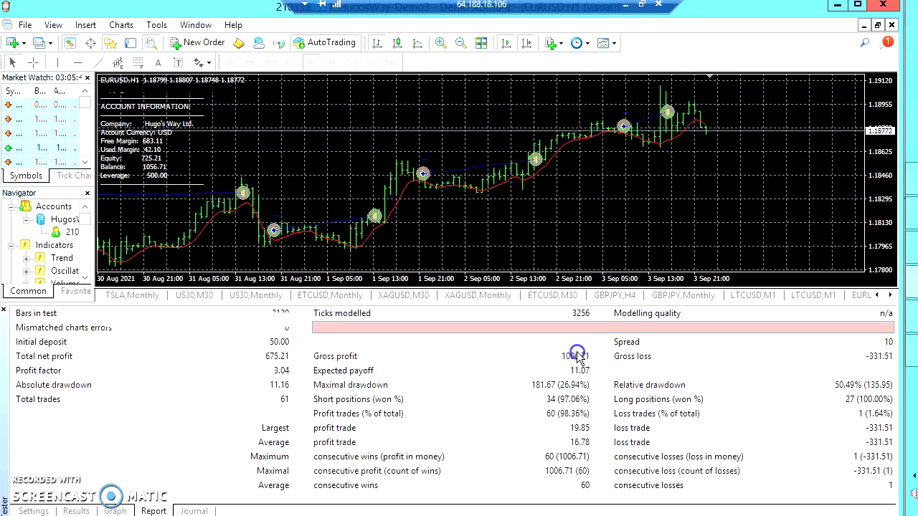
click(425, 388)
click(379, 370)
click(428, 329)
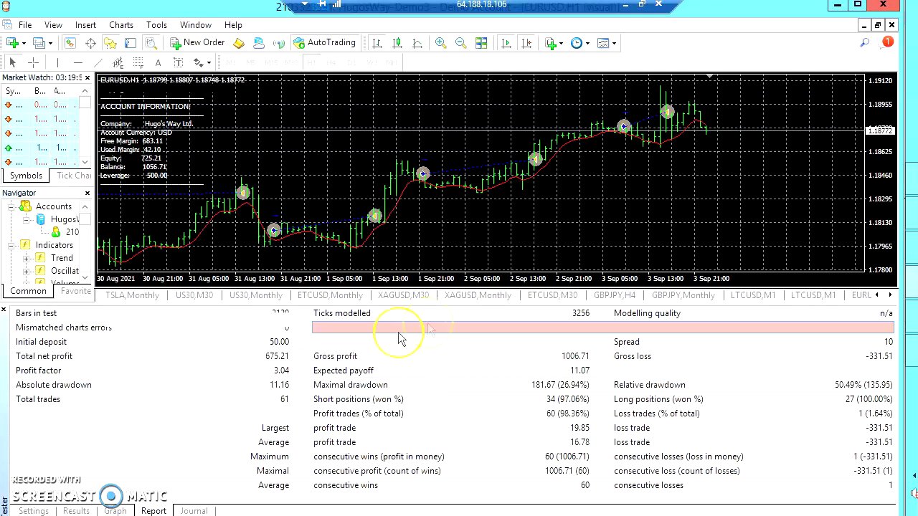
Set the initial deposit to 10 USD in the expert's testing properties.
click(33, 511)
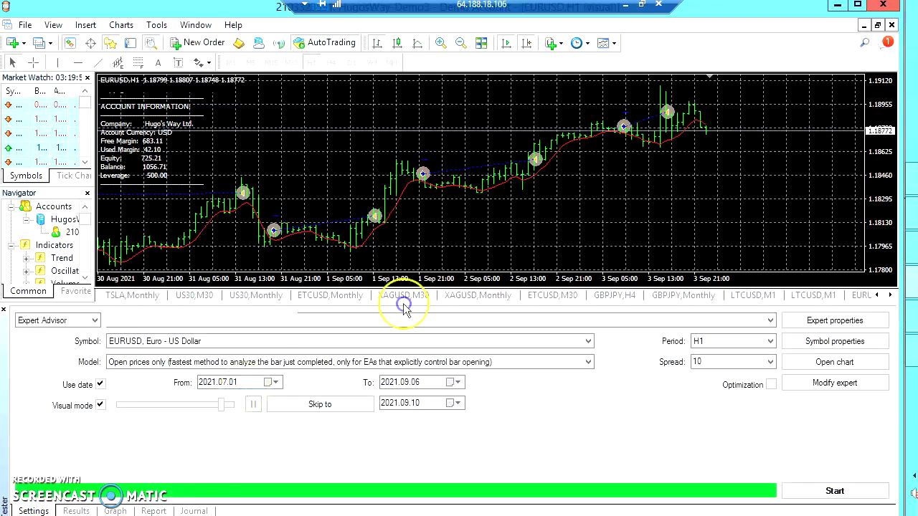
click(837, 321)
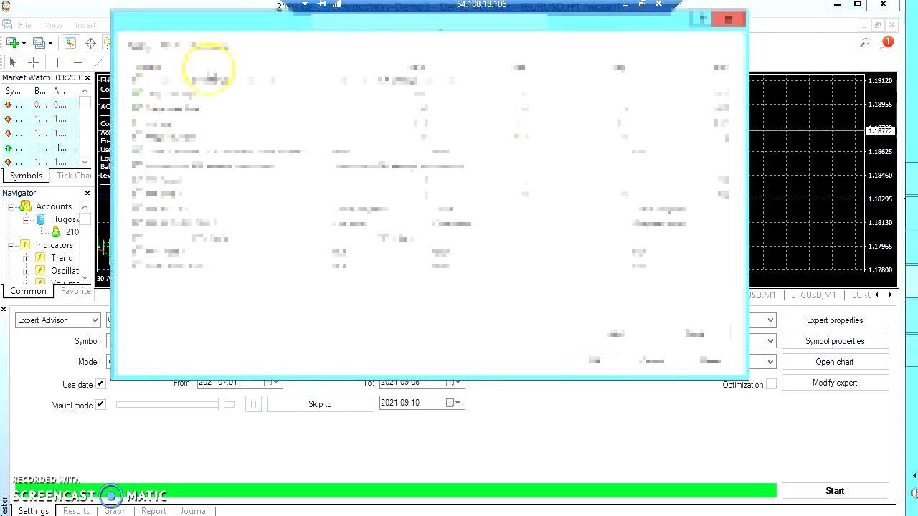
click(139, 47)
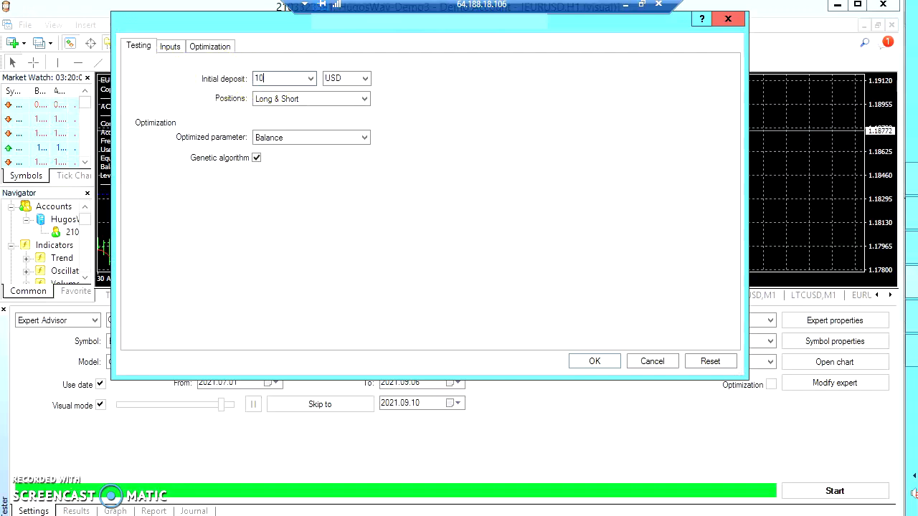
Set the expert's lot size input to 0.04, confirm the properties and start the backtest again.
click(171, 46)
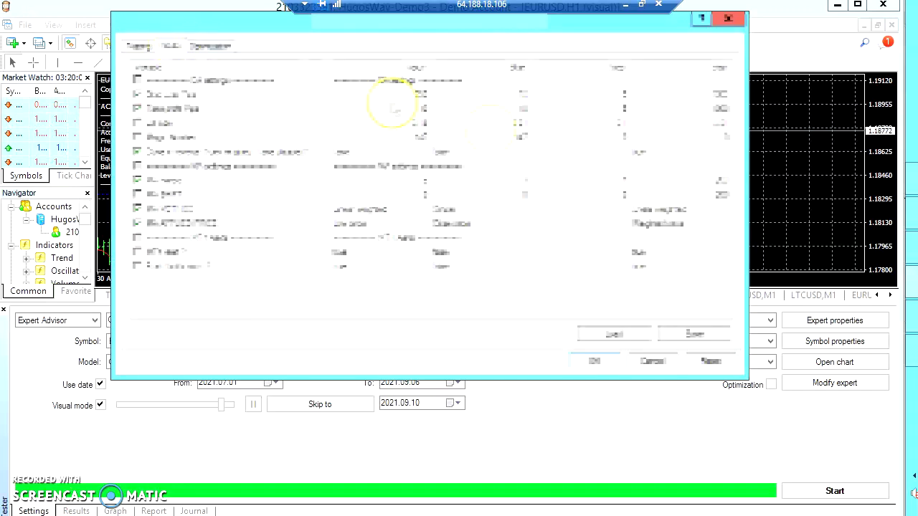
double_click(423, 124)
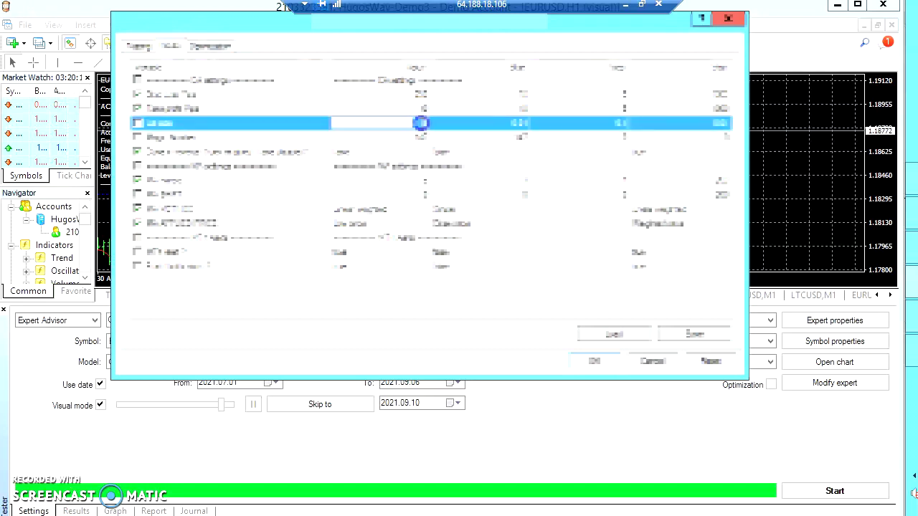
click(596, 362)
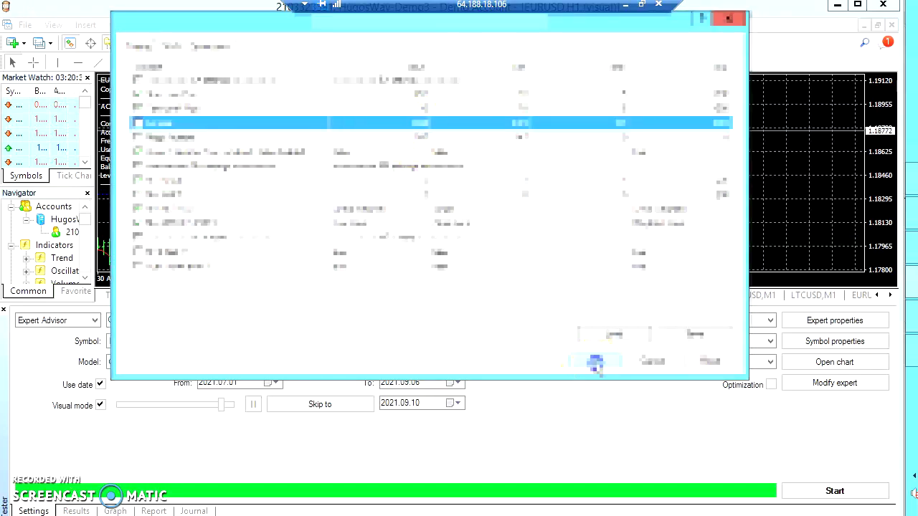
click(596, 361)
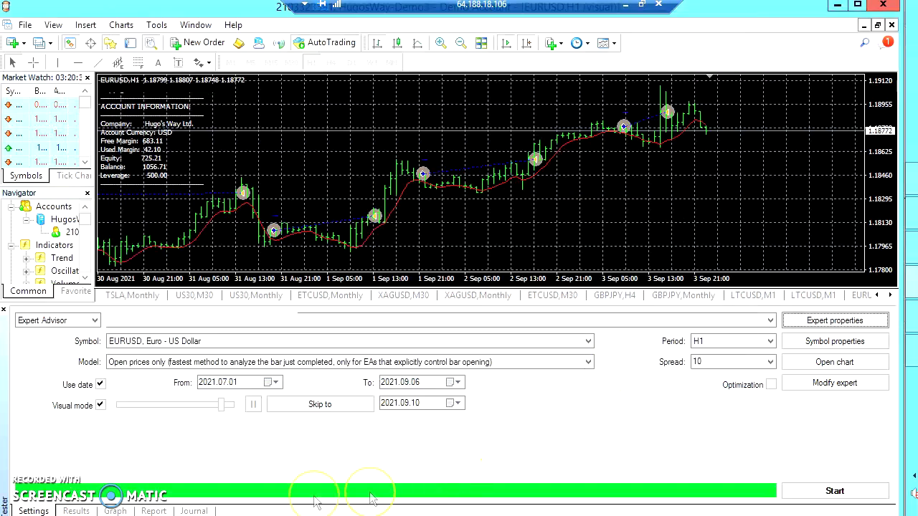
click(833, 493)
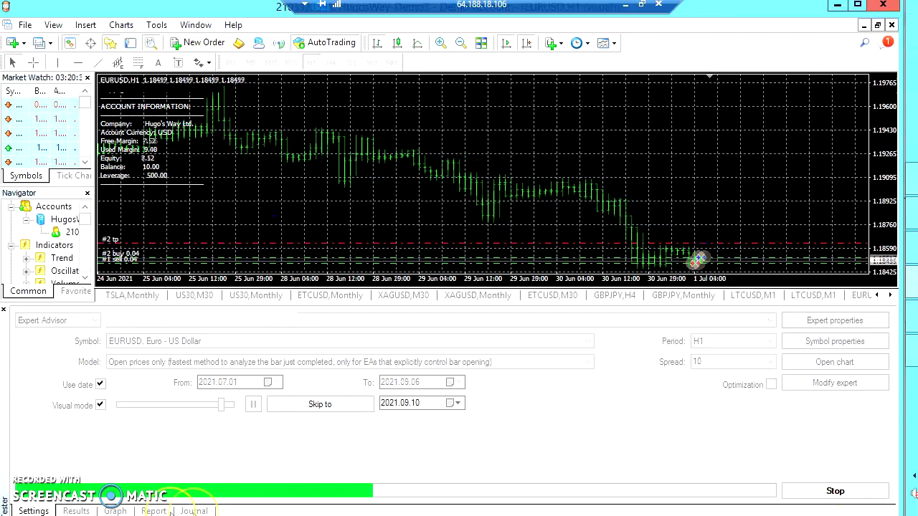
Examine the 0.04-lot backtest's trade results through to the last order, following profit and balance, and open its report.
click(76, 511)
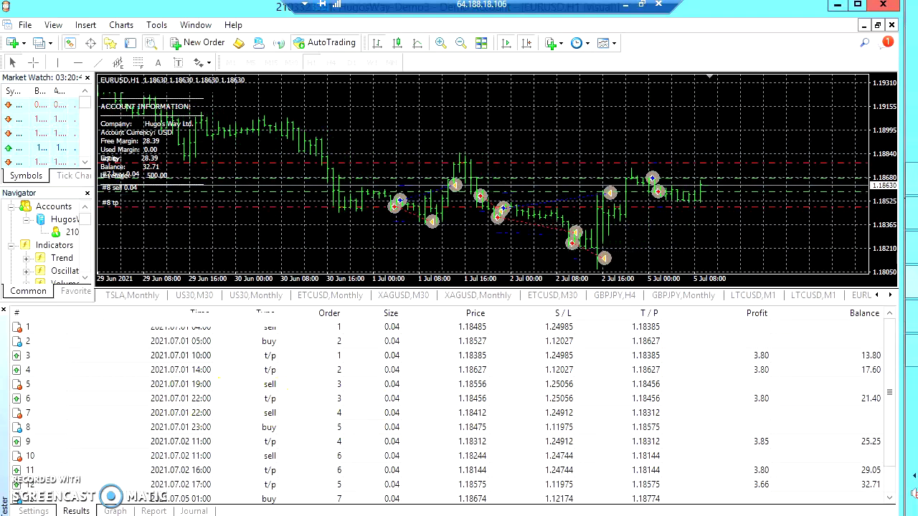
click(889, 498)
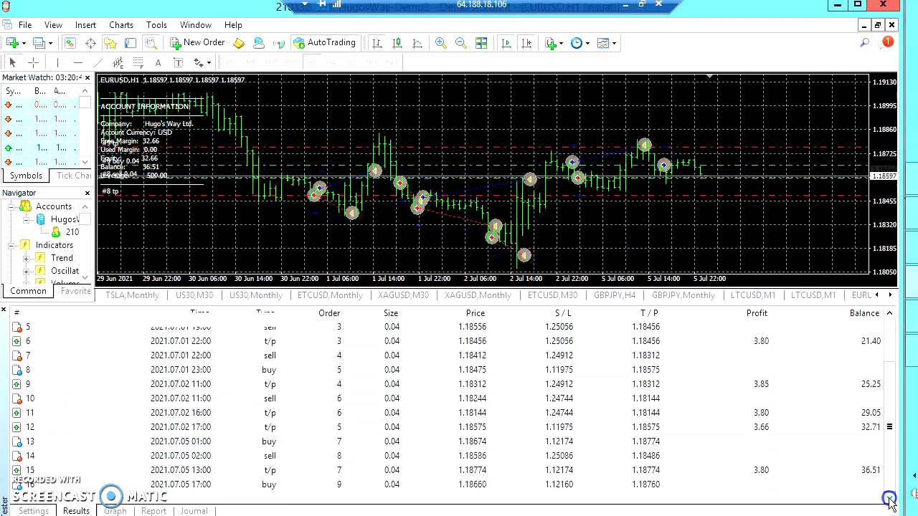
click(889, 500)
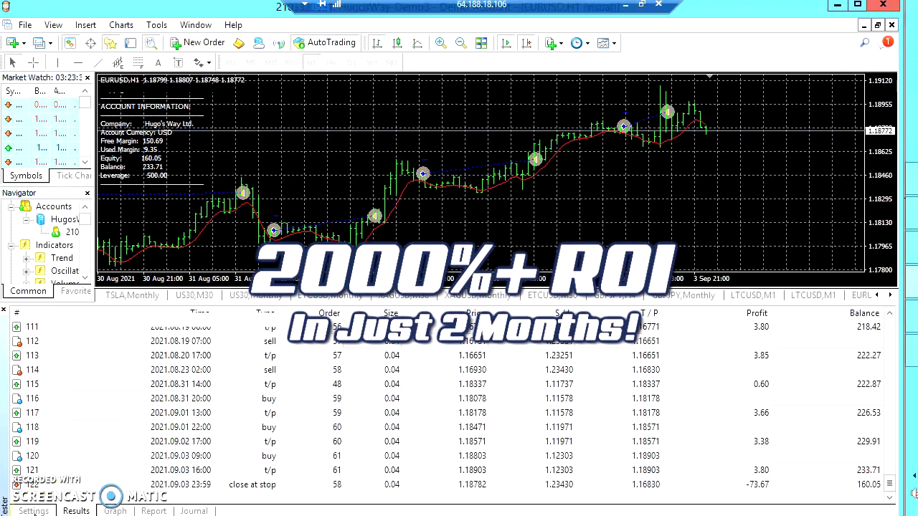
click(152, 511)
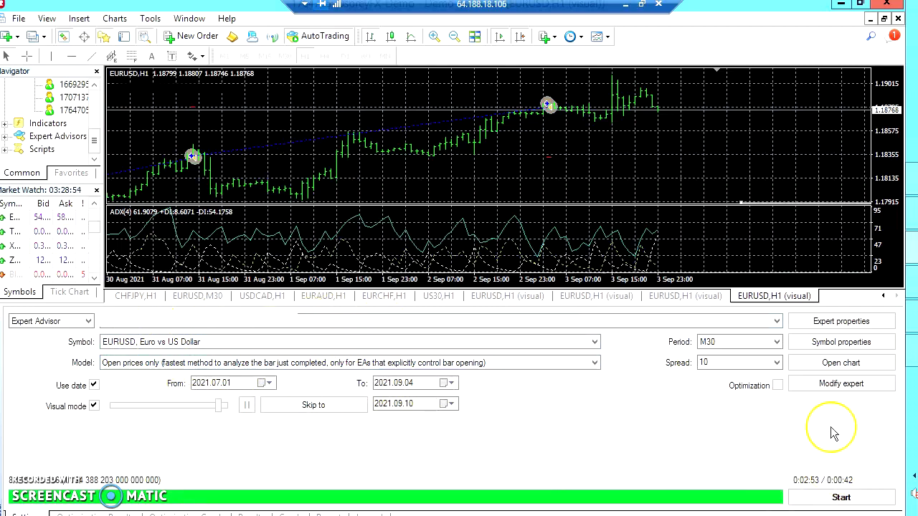
Start the EURUSD M30 backtest in the other terminal and examine its 0.18-lot trades from July, following profit and balance.
click(820, 500)
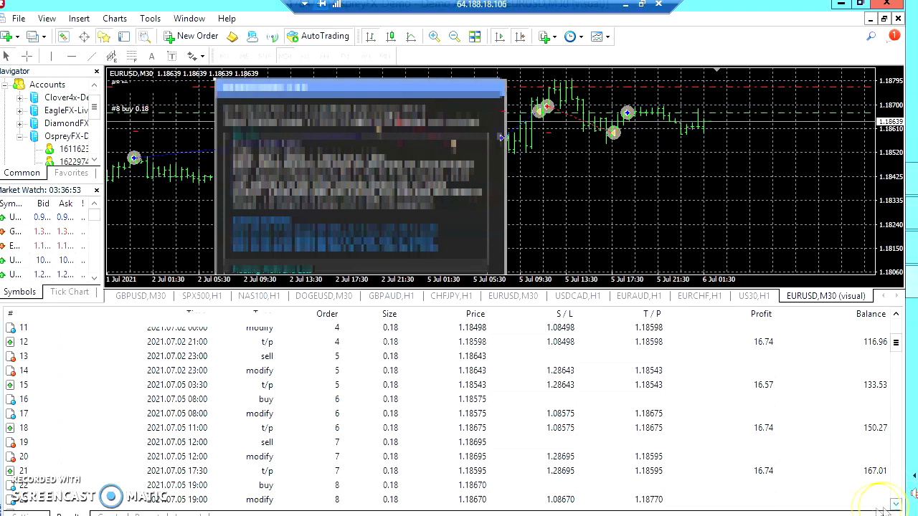
click(897, 506)
scroll(897, 506, down, 3)
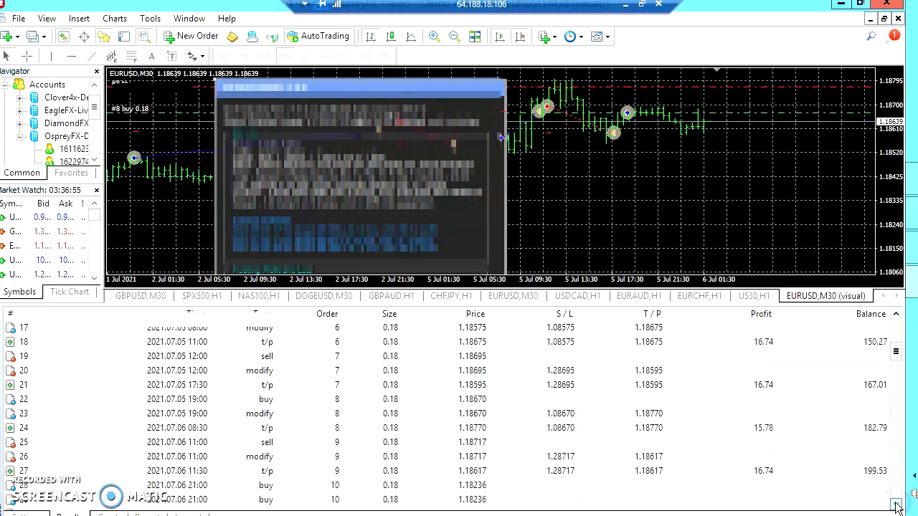
scroll(897, 506, down, 3)
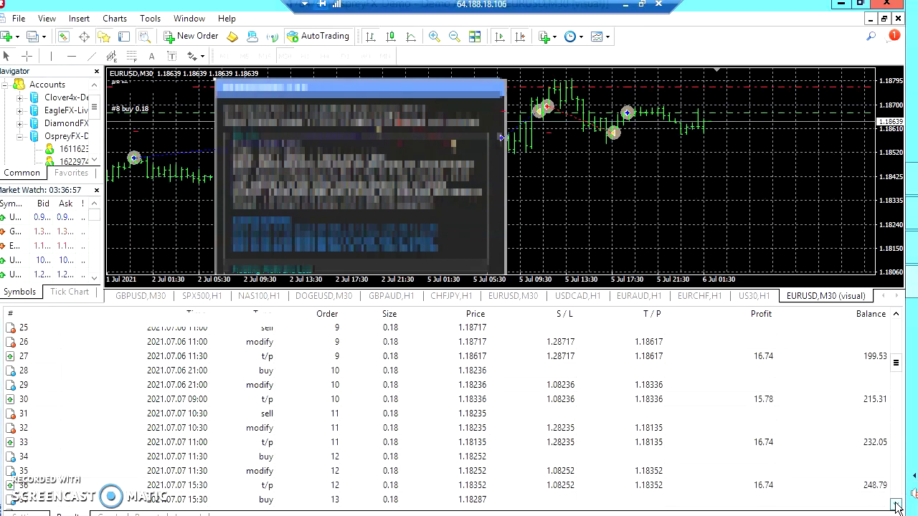
scroll(897, 507, down, 3)
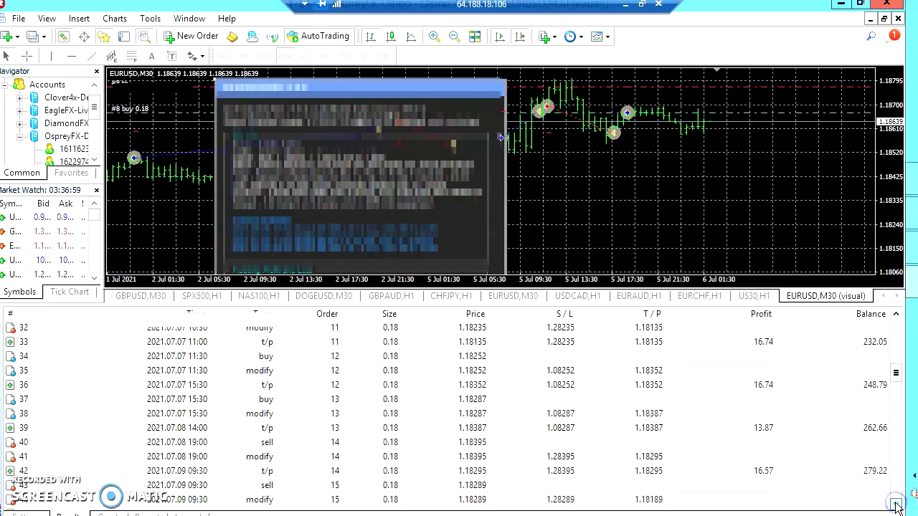
scroll(896, 507, down, 1)
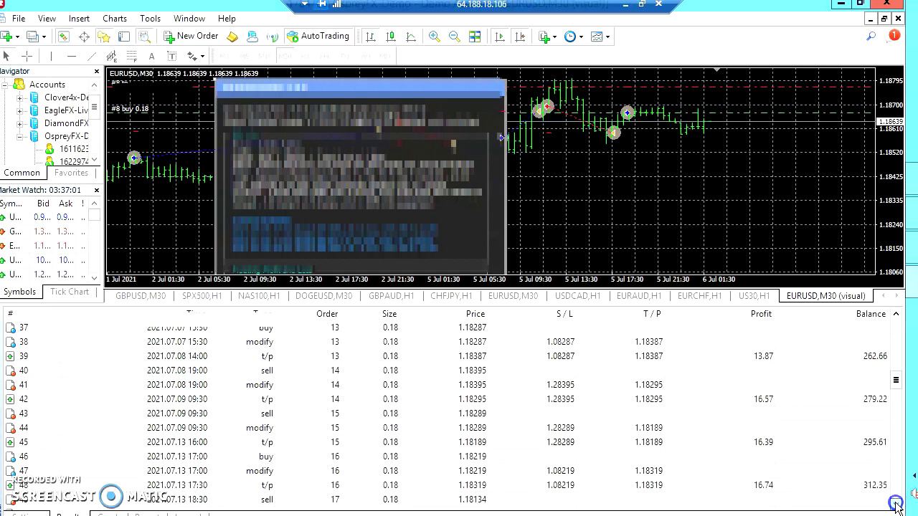
scroll(897, 506, down, 2)
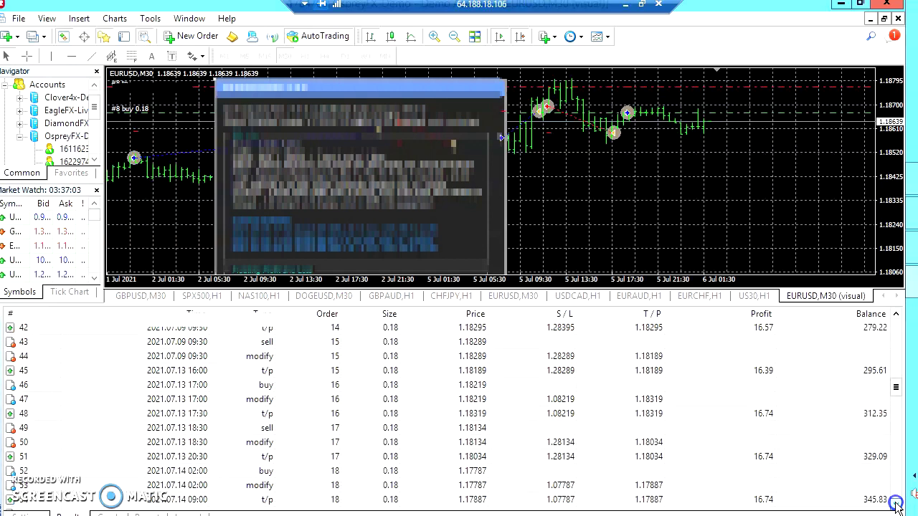
scroll(896, 507, down, 1)
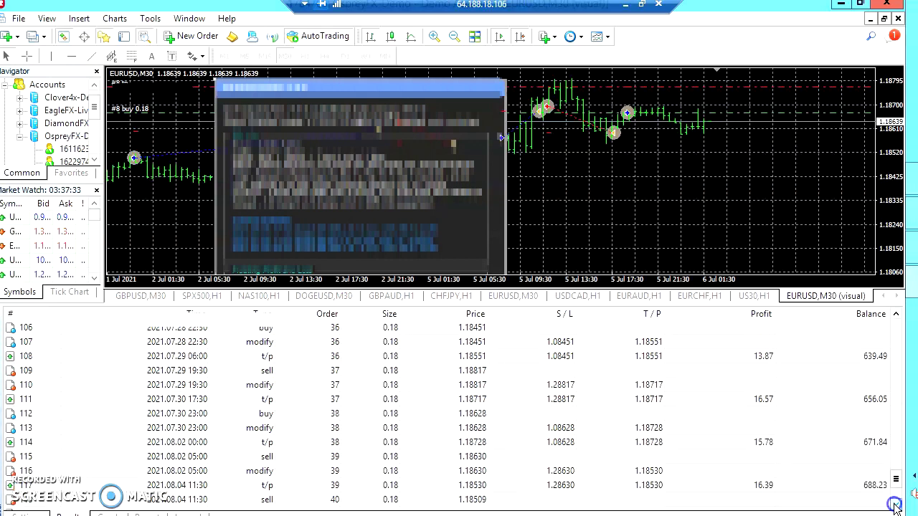
Examine the M30 backtest's August and September trades through to the closing order, and return to the first trades.
click(896, 506)
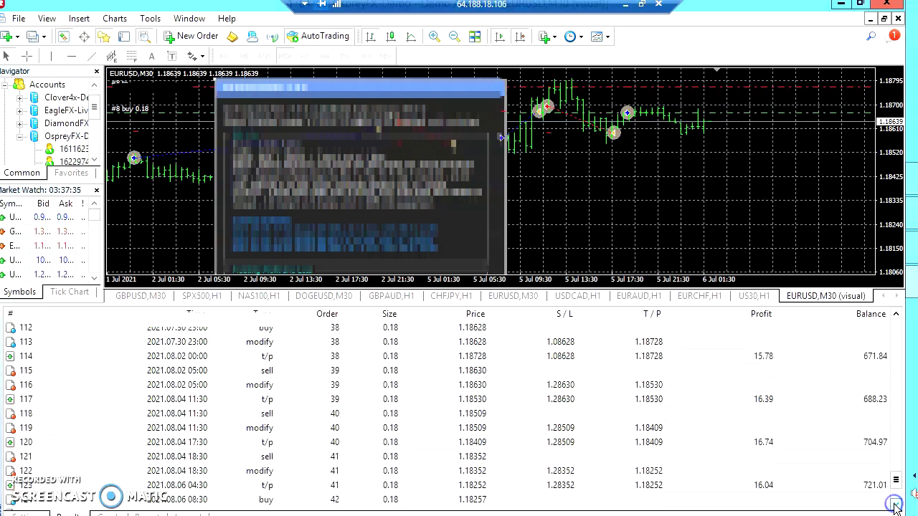
scroll(895, 506, down, 6)
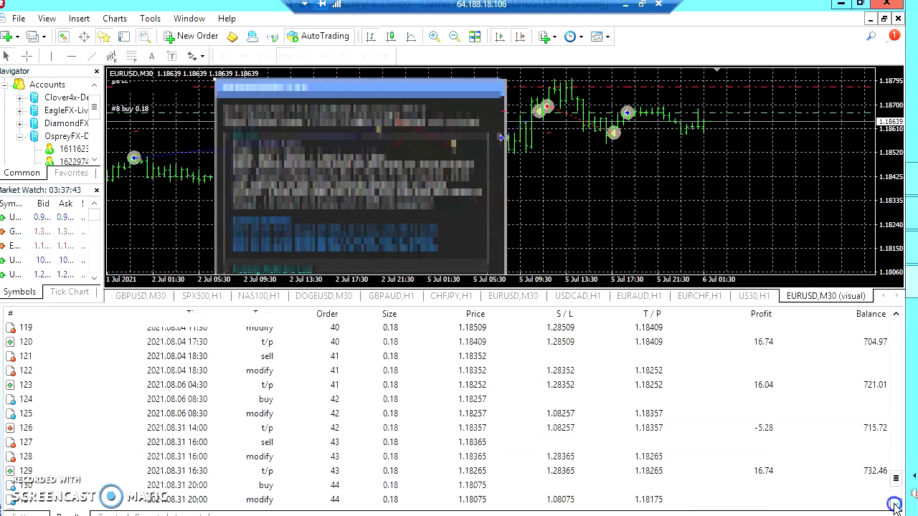
scroll(896, 505, down, 10)
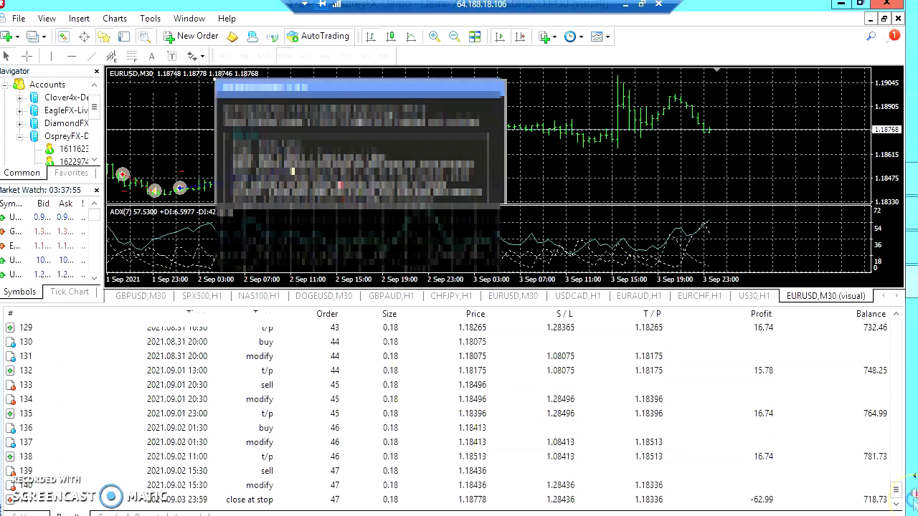
drag(897, 493, 900, 323)
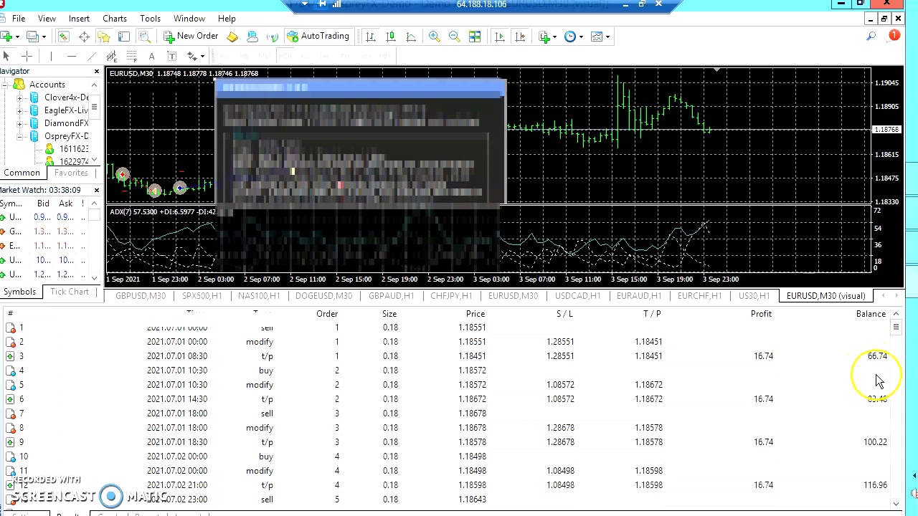
mouse_move(895, 328)
mouse_down()
mouse_move(894, 503)
mouse_move(889, 321)
mouse_up()
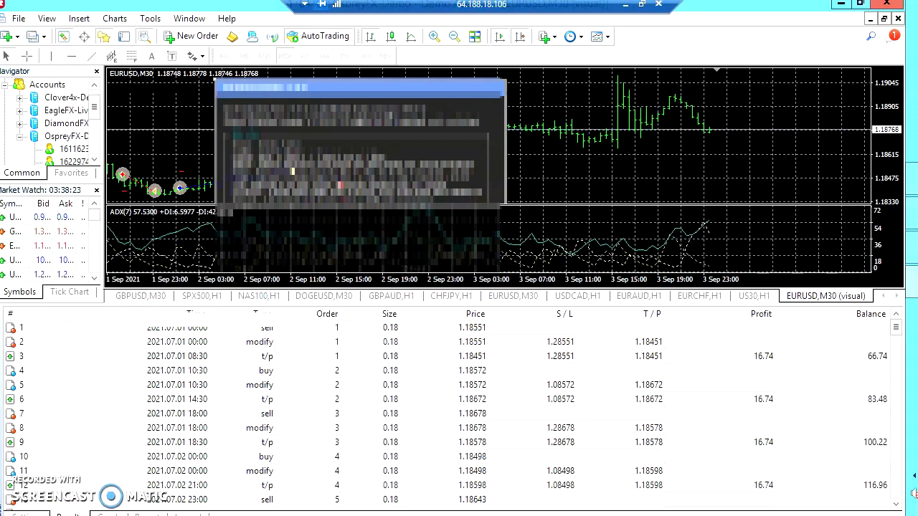
Change the tester's symbol to SPX500, S&P 500 Index.
click(21, 515)
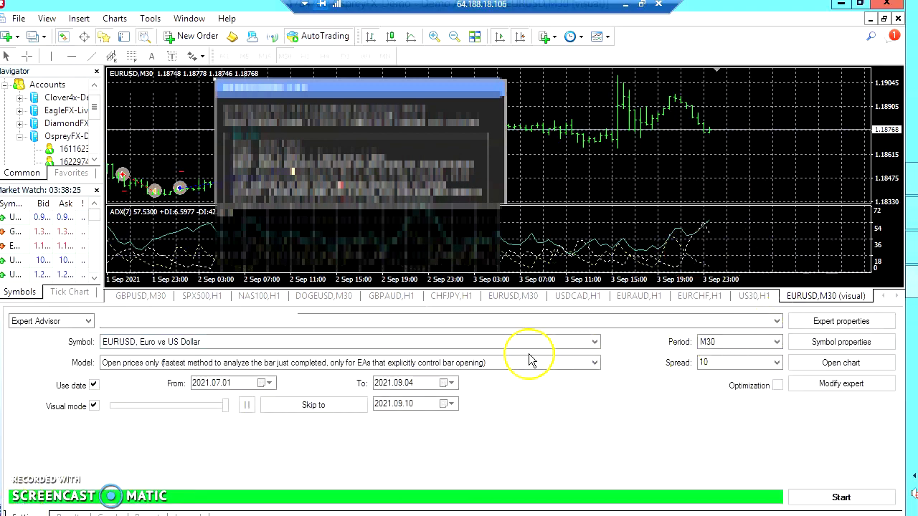
click(594, 342)
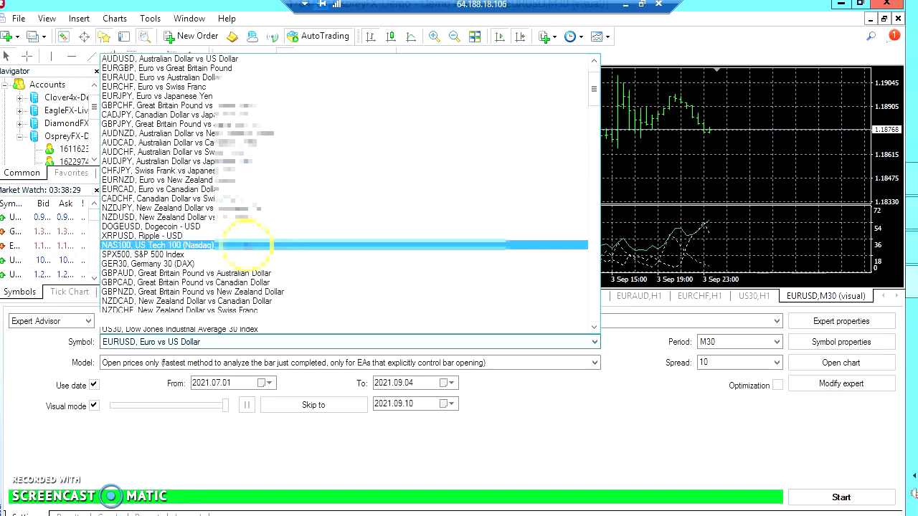
click(158, 255)
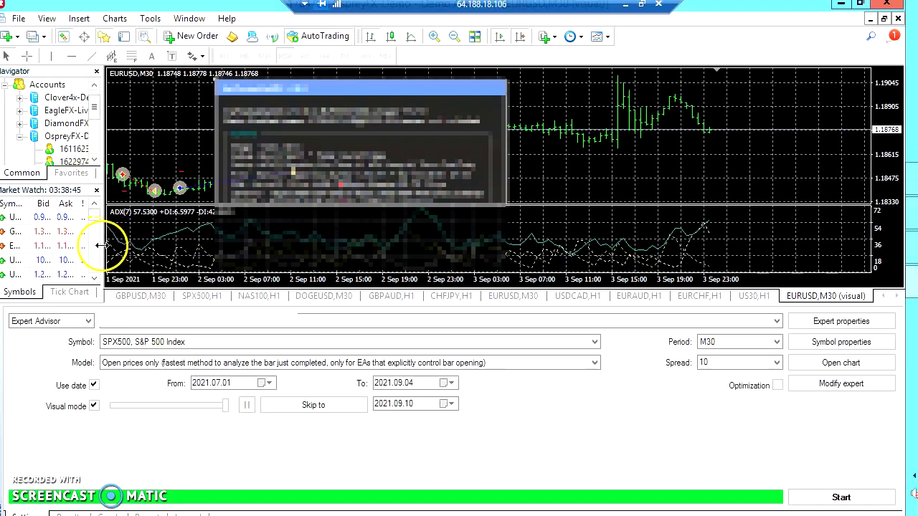
Enlarge Market Watch in width and height and check the current spread of SPX500.
drag(100, 246, 212, 245)
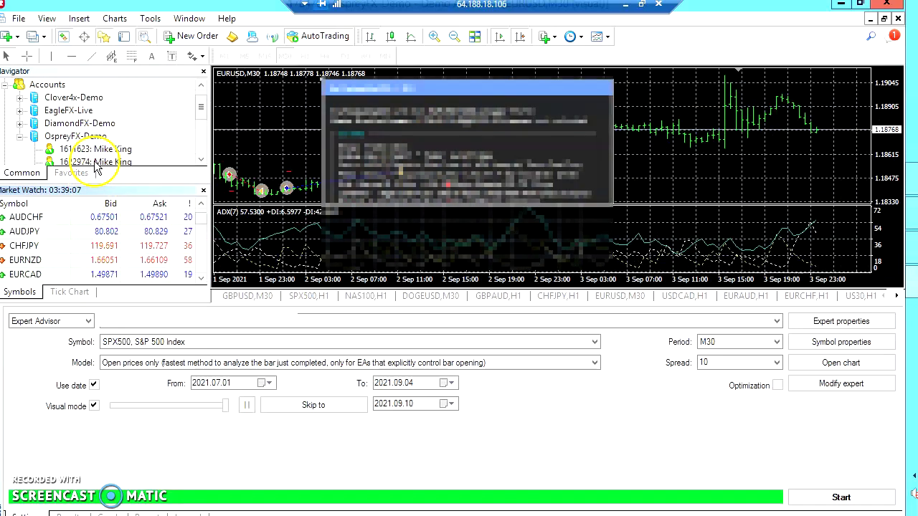
click(91, 190)
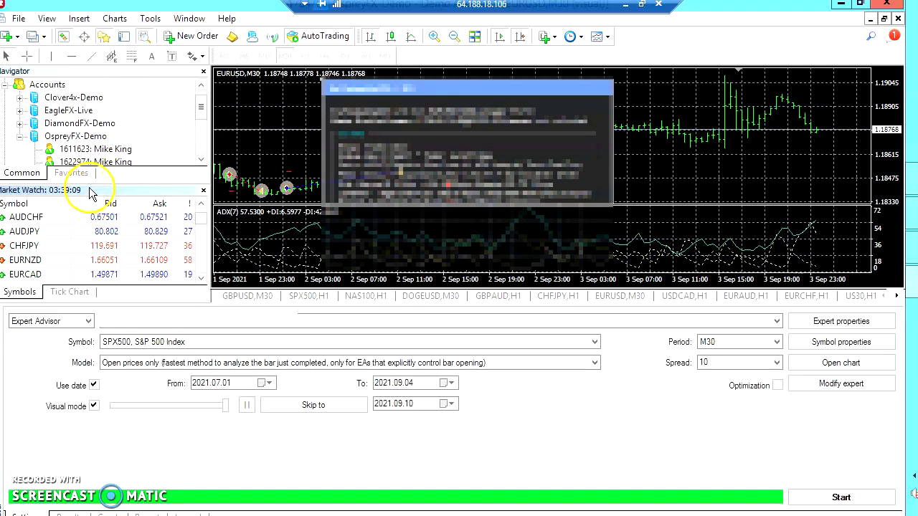
drag(91, 183, 92, 101)
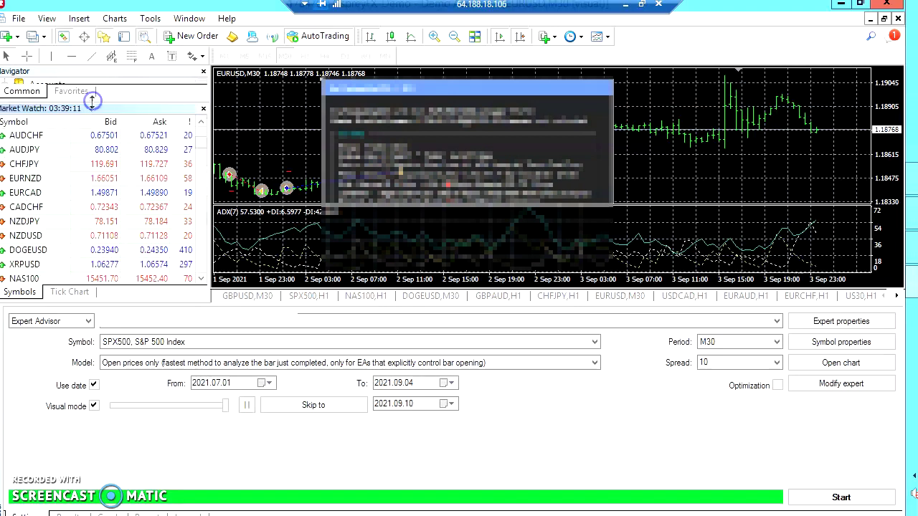
click(201, 278)
click(202, 278)
mouse_move(189, 267)
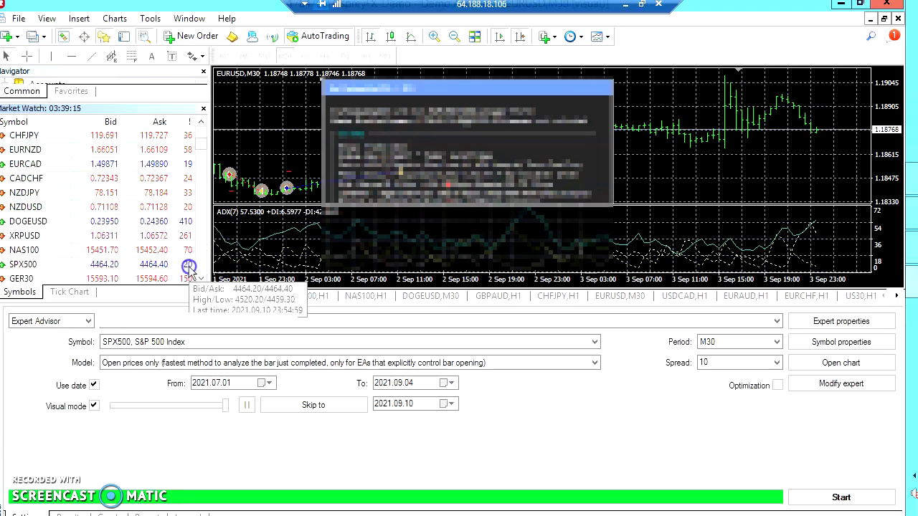
Configure the SPX500 test with a spread of 25, period H1, a 500 initial deposit and visual mode off, and start it.
double_click(709, 363)
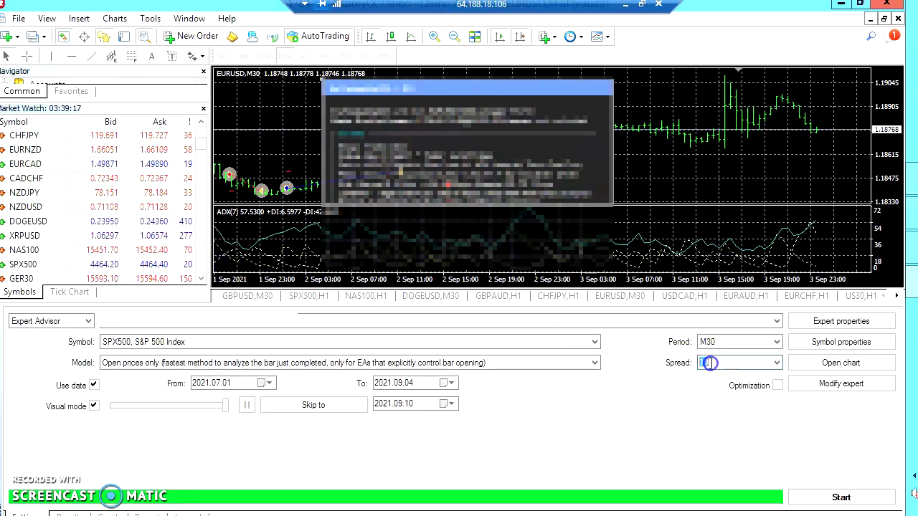
text(25)
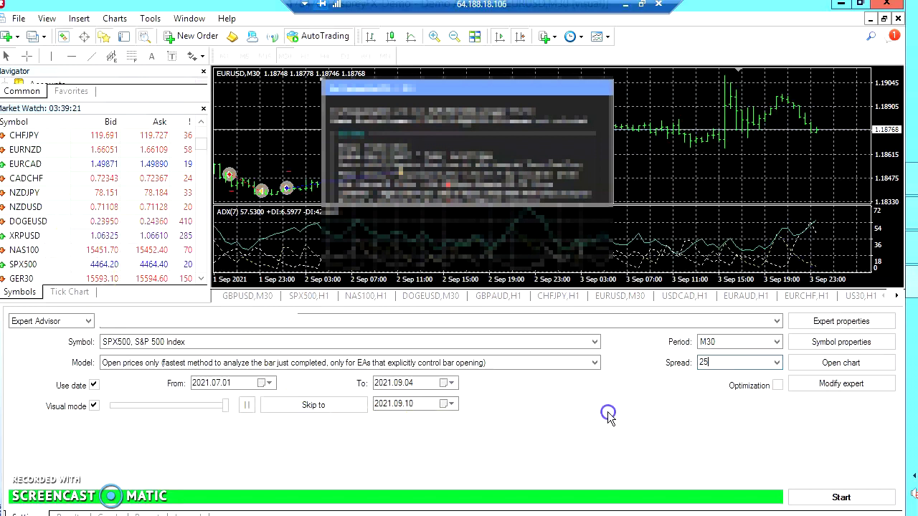
click(820, 323)
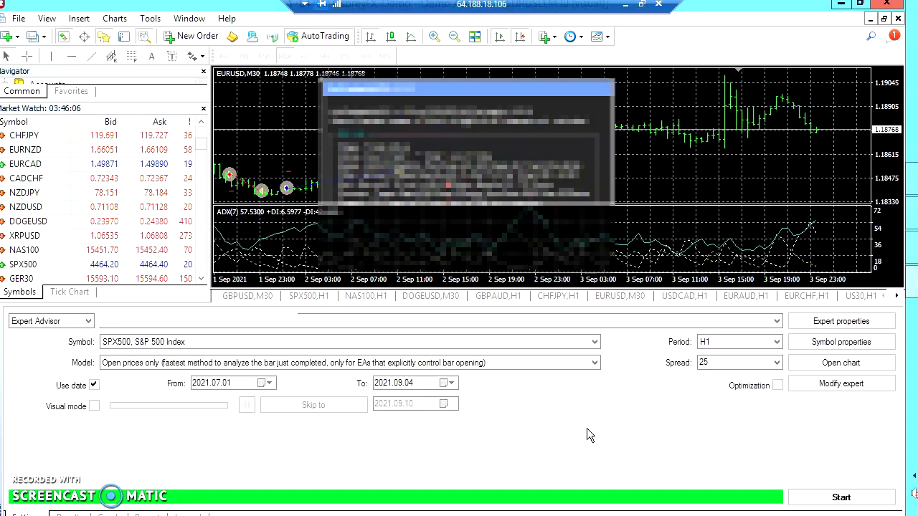
click(837, 498)
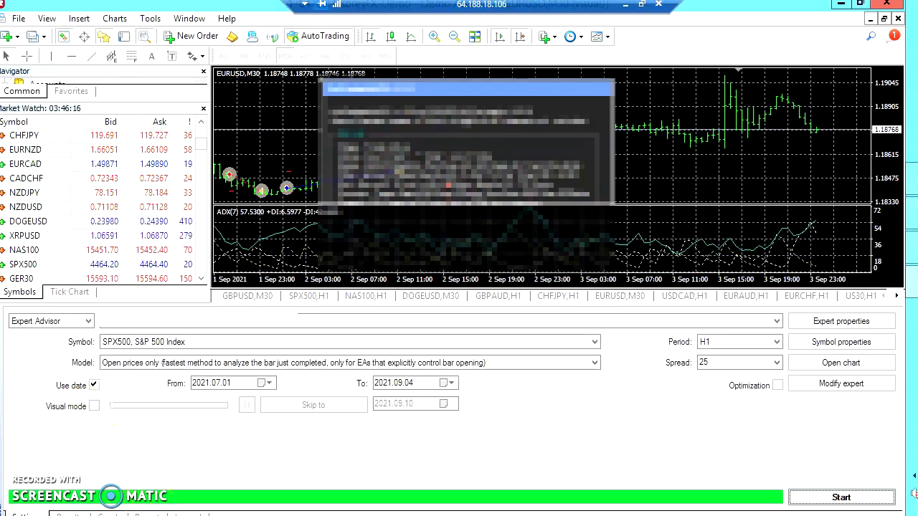
Examine the SPX500 trade results through to the closing order and open the report to review profit and drawdown.
click(68, 514)
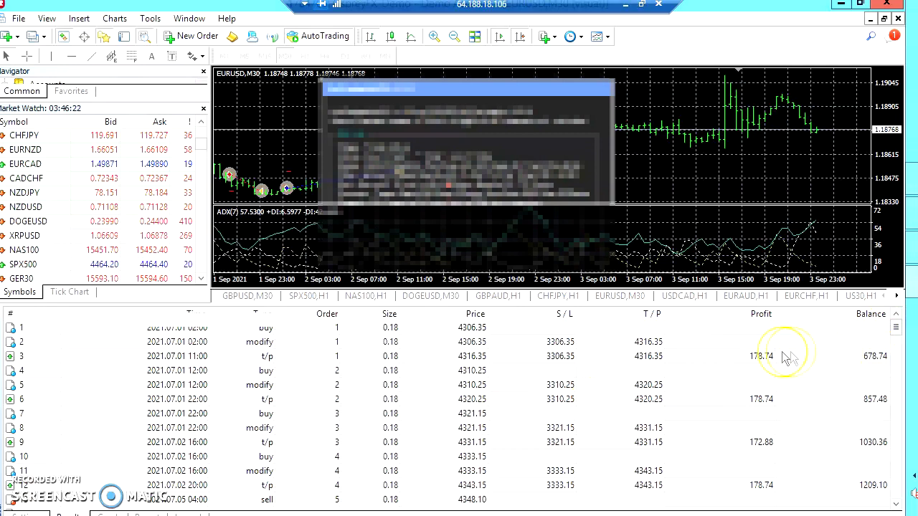
drag(896, 328, 898, 344)
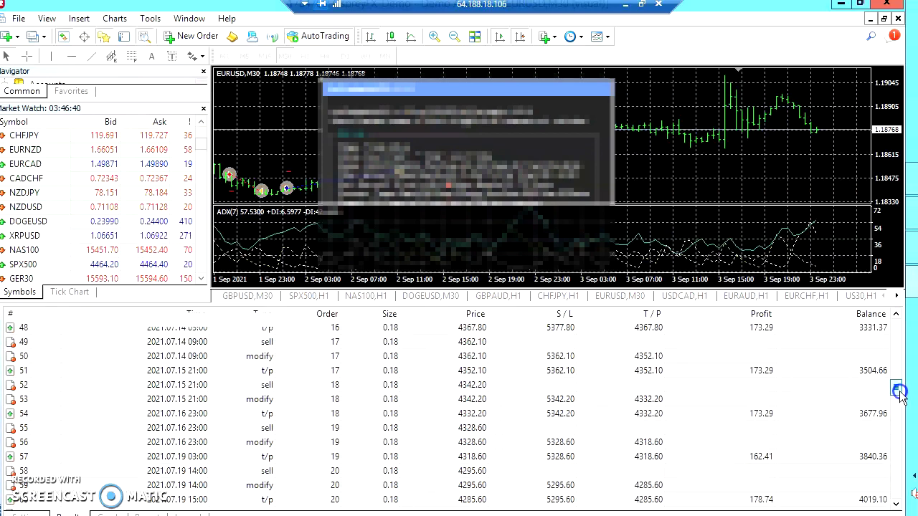
drag(900, 396, 897, 499)
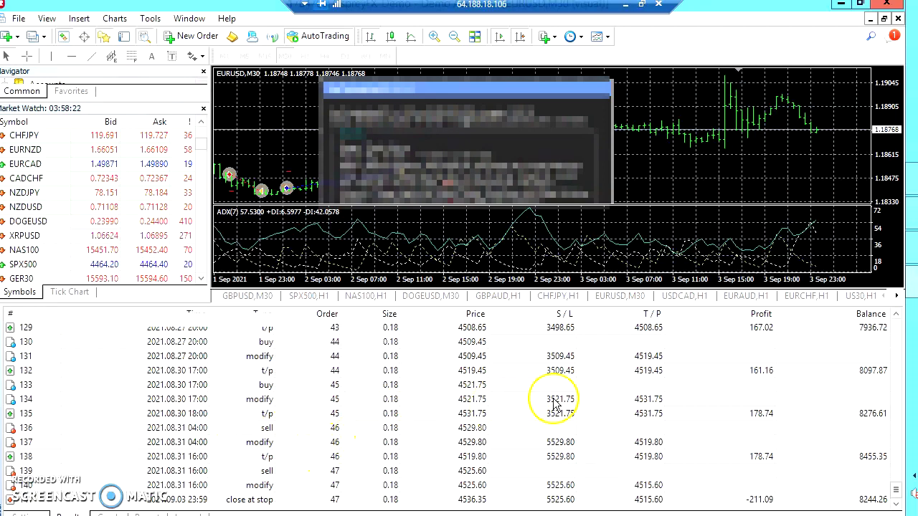
click(147, 515)
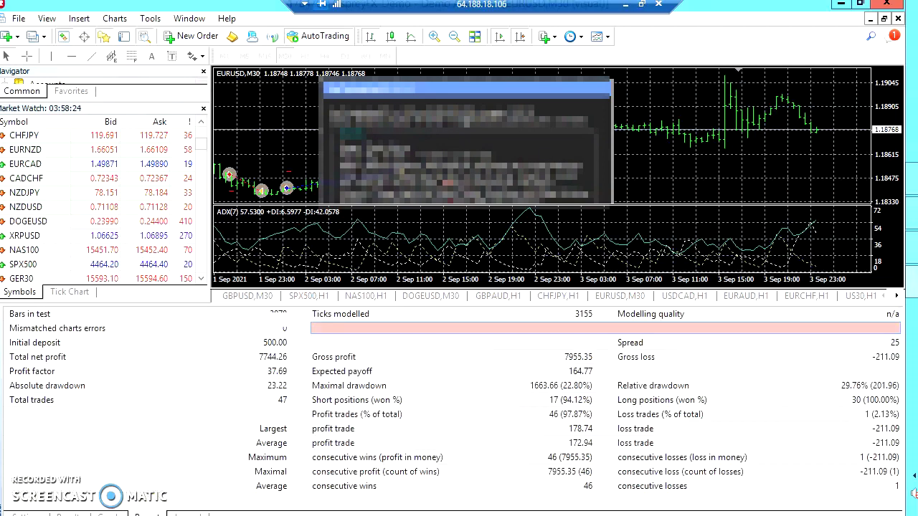